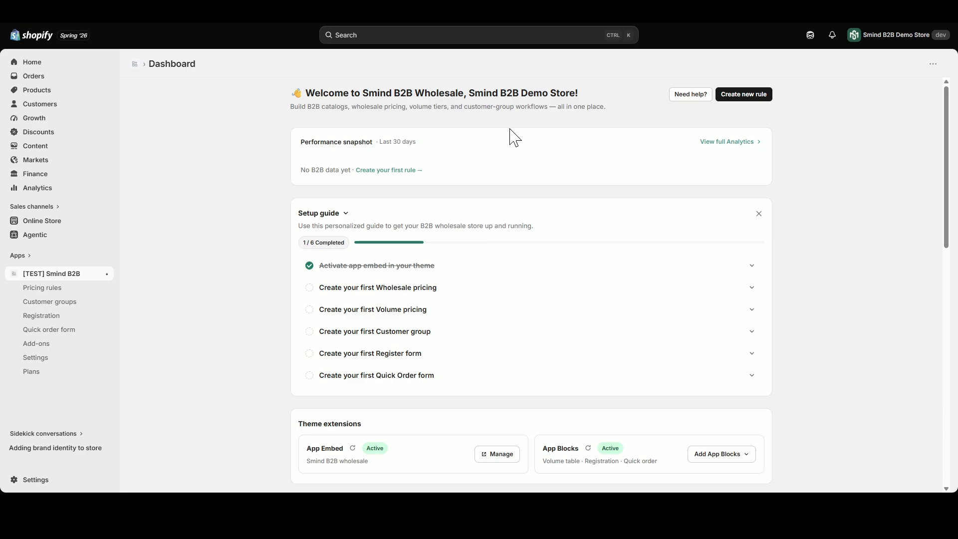
Create a new wholesale pricing rule in the Smind B2B app and title it "20% Off for All B2B Buyer".
click(50, 291)
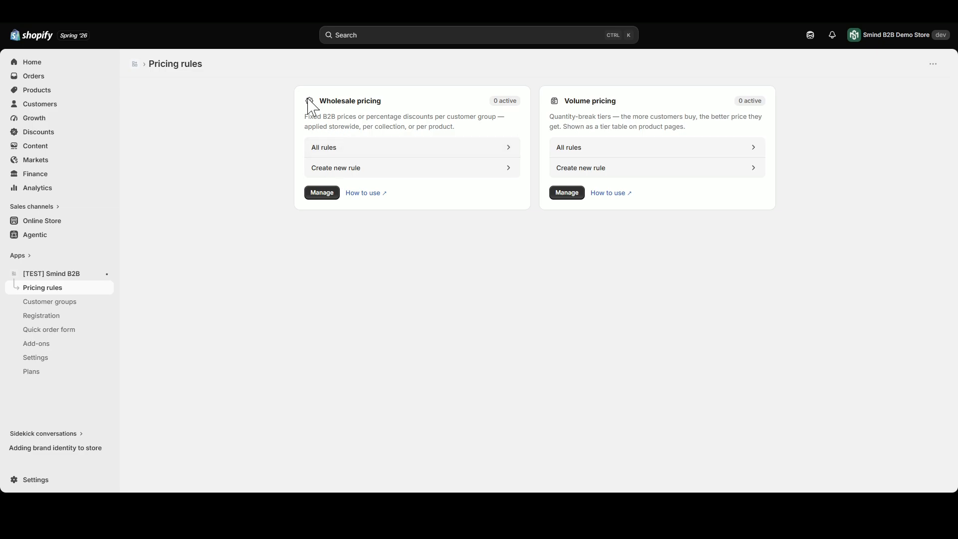
click(334, 176)
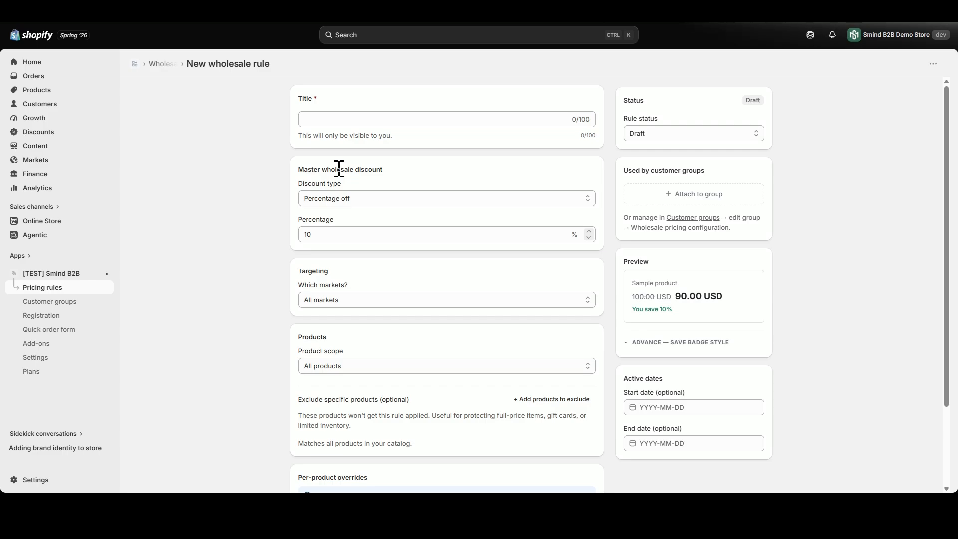
click(336, 117)
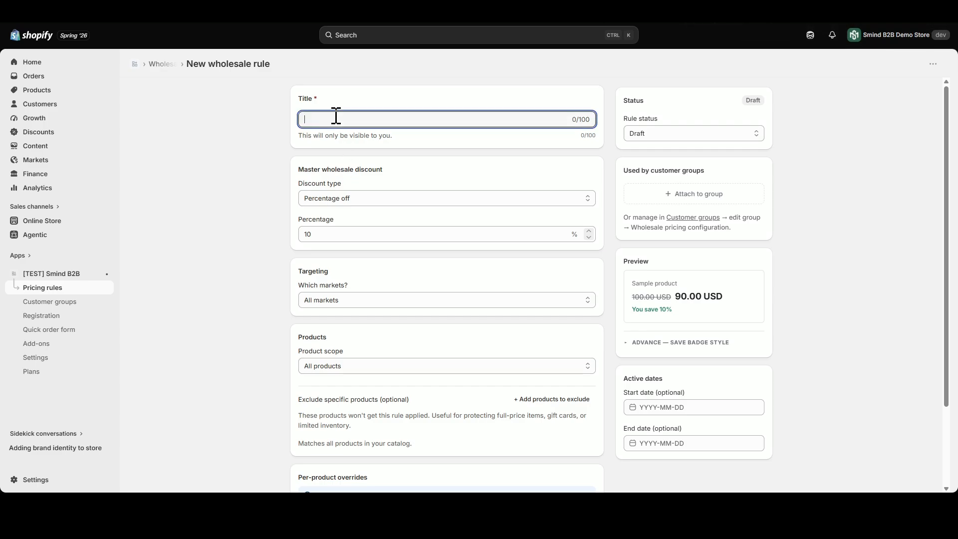
text(20% )
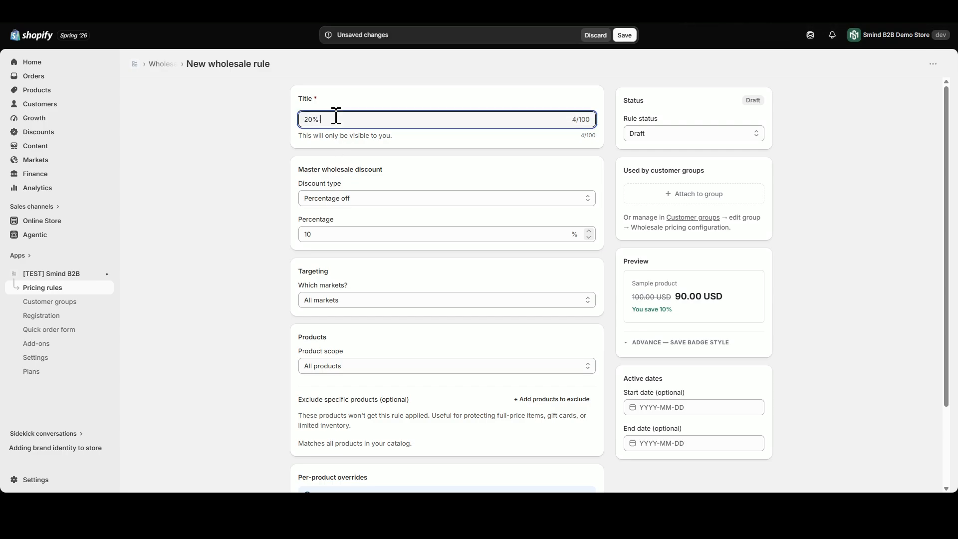
text(Off for All B2B Buyer)
click(399, 141)
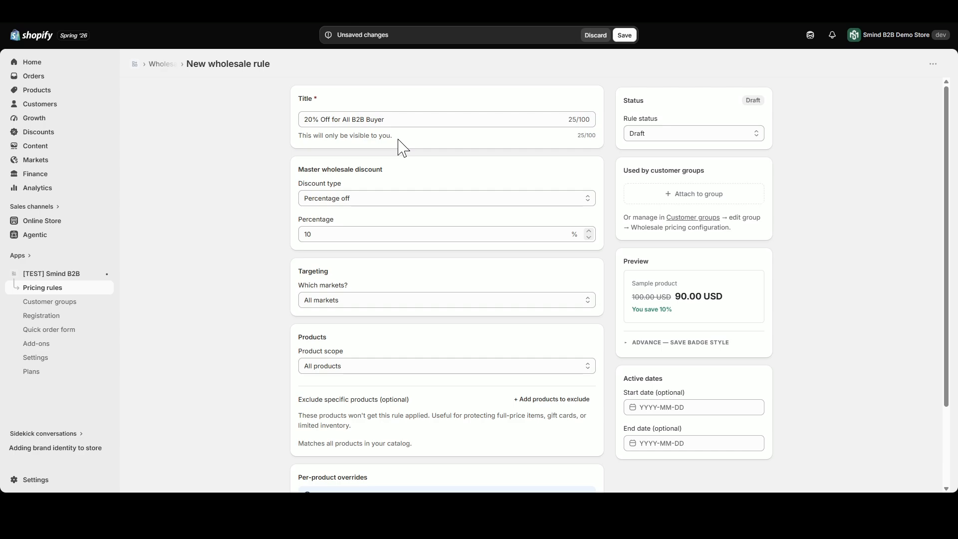
Try the Fixed amount off and Flat price discount types for the master wholesale discount, and return it to Percentage off.
click(368, 202)
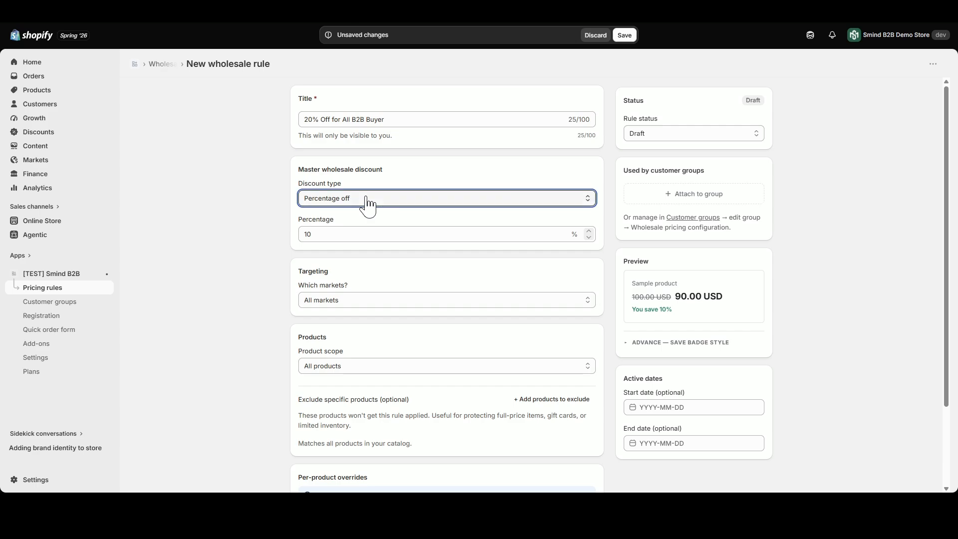
click(347, 221)
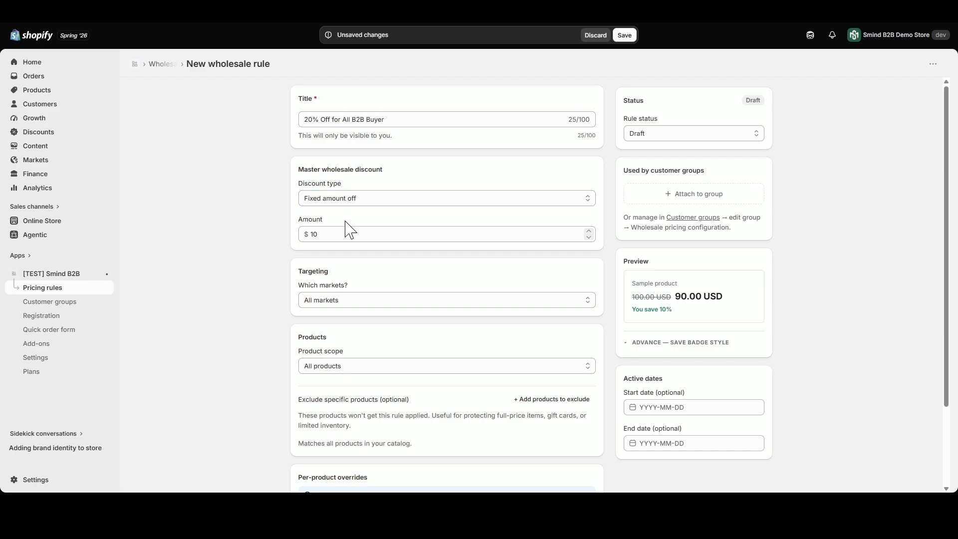
click(349, 202)
click(352, 234)
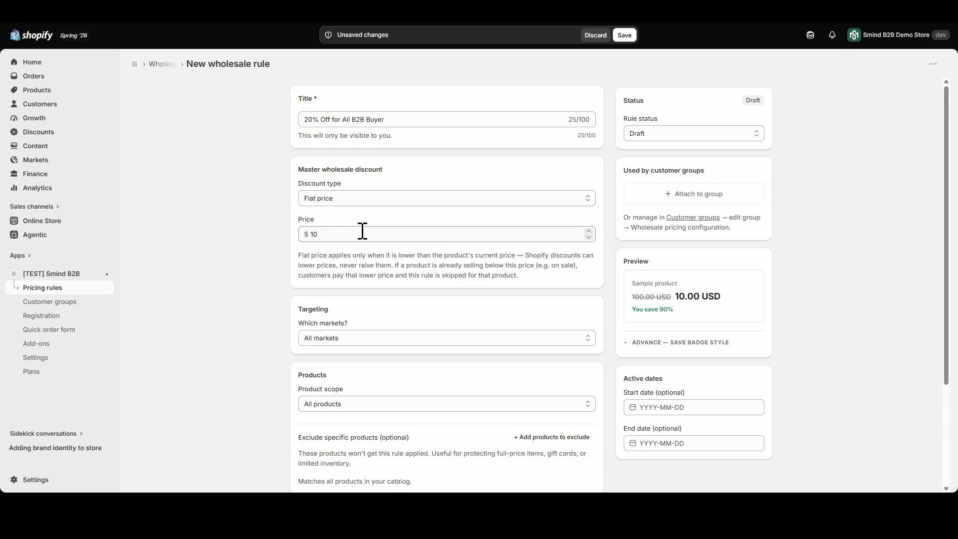
click(355, 198)
click(353, 210)
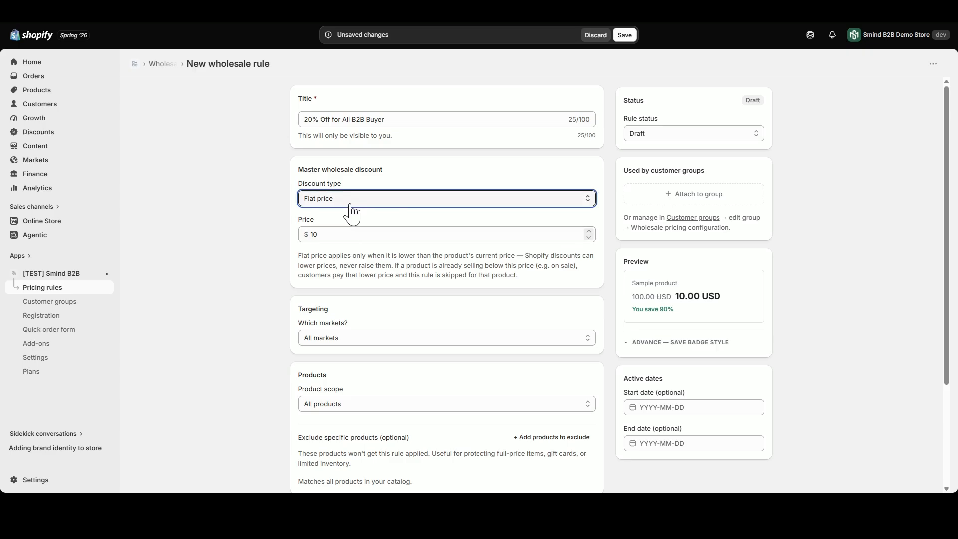
Set the master wholesale discount percentage to 20%.
double_click(307, 234)
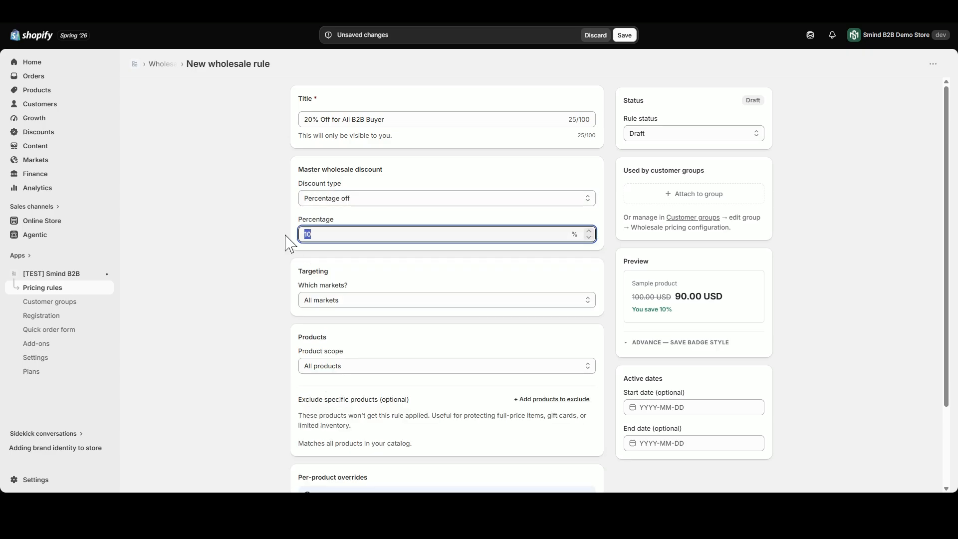
text(20)
click(319, 220)
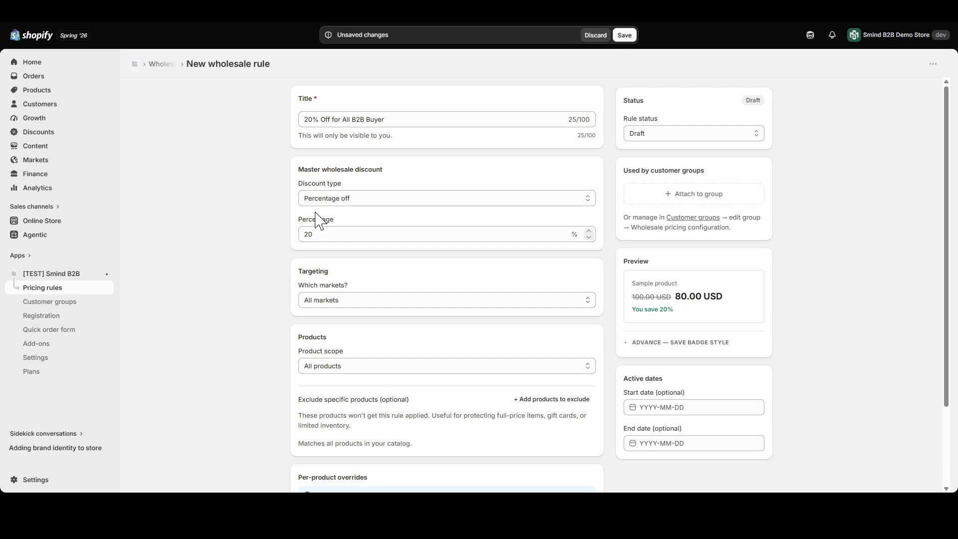
Try targeting specific markets with Singapore, remove that market and return the targeting to All markets.
scroll(329, 235, down, 1)
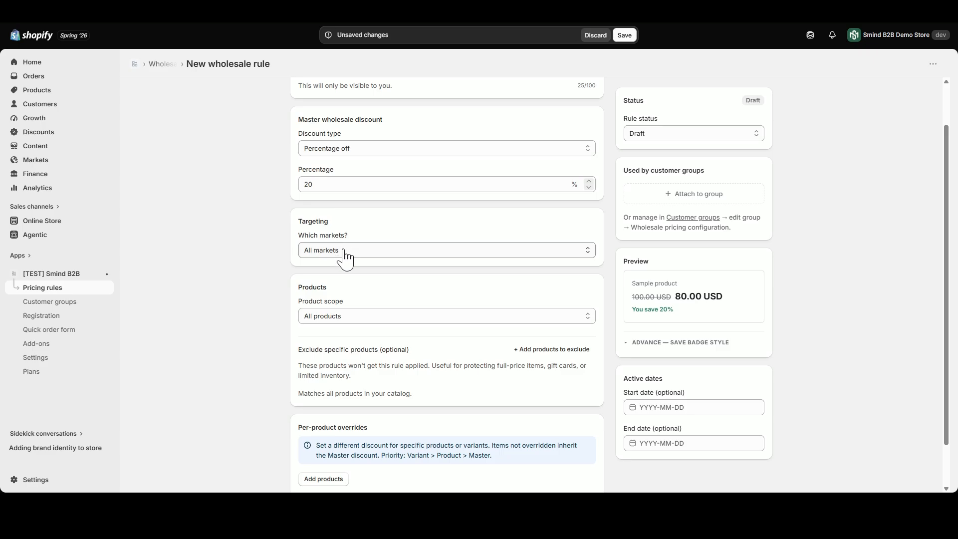
click(345, 250)
click(336, 280)
click(341, 286)
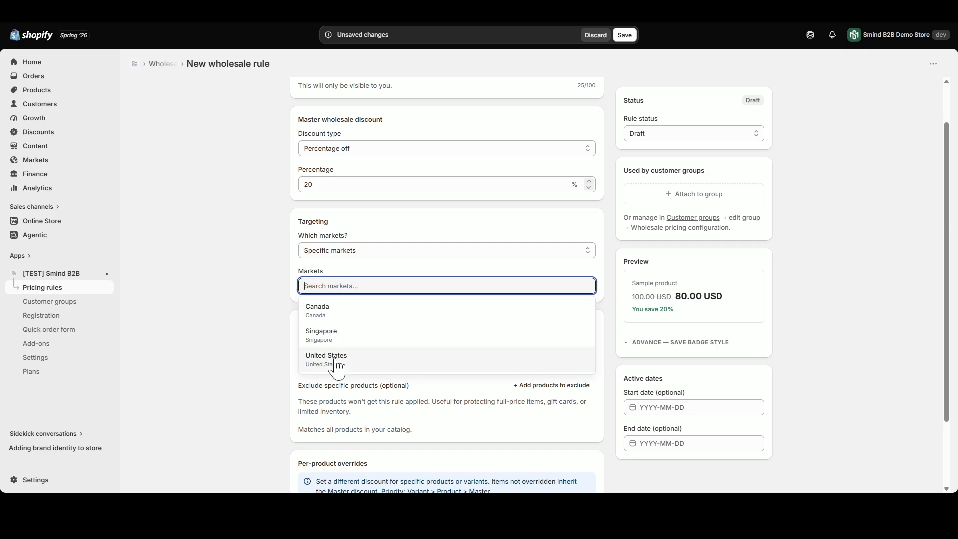
click(343, 331)
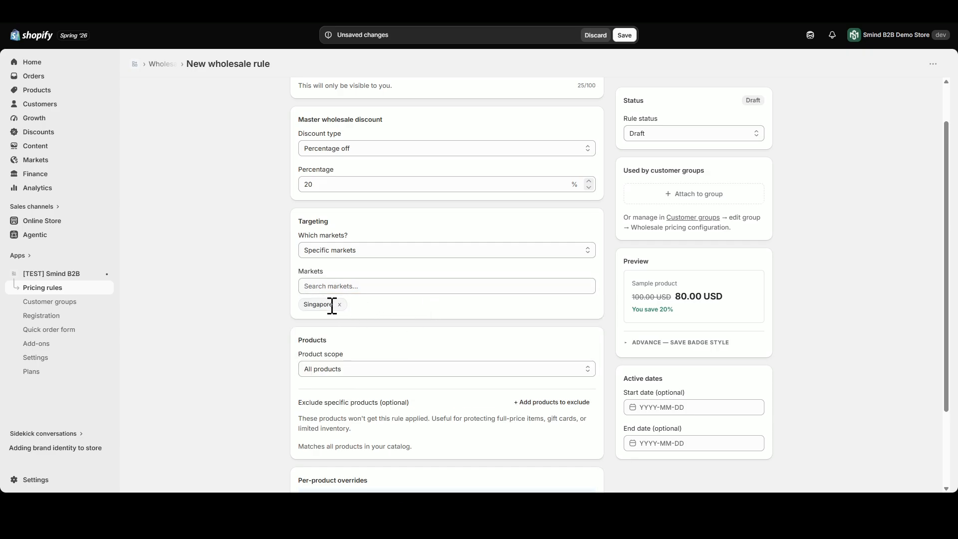
click(339, 304)
click(350, 254)
click(349, 267)
click(348, 267)
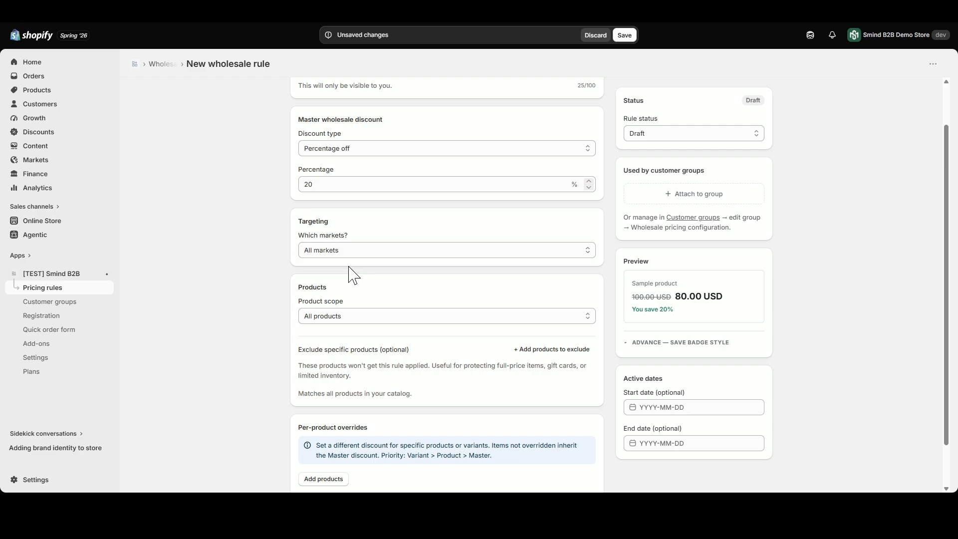
Try the Specific products and Product tags options for the product scope, and return it to All products.
scroll(354, 274, down, 1)
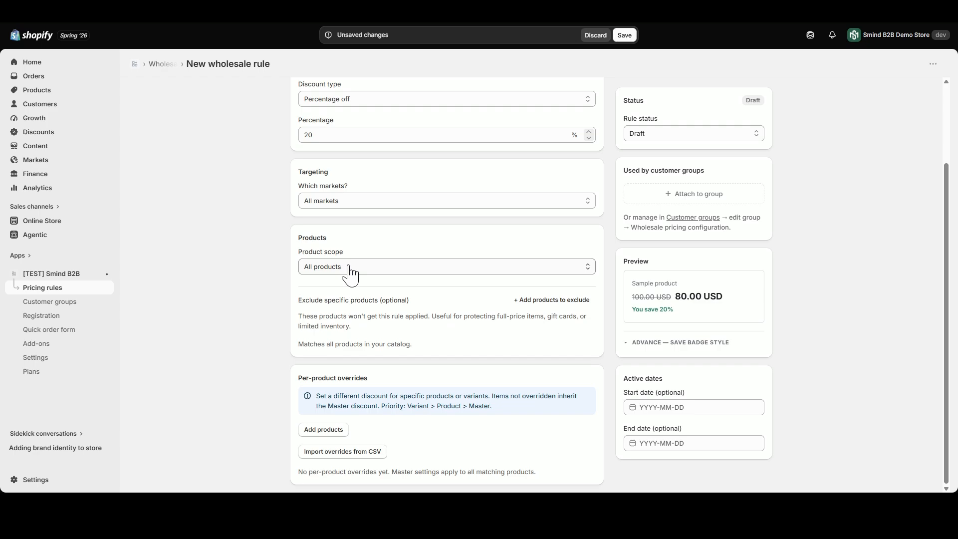
click(350, 270)
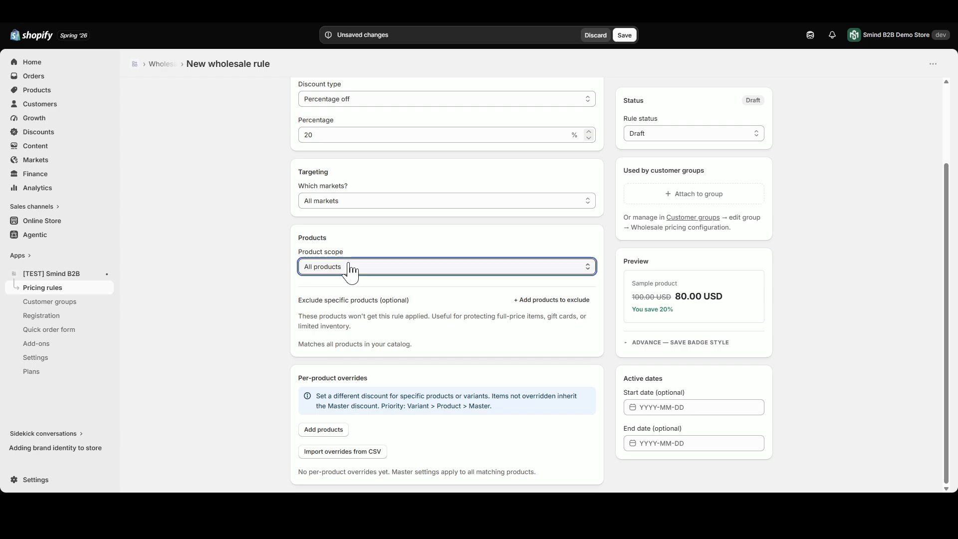
click(344, 302)
click(343, 285)
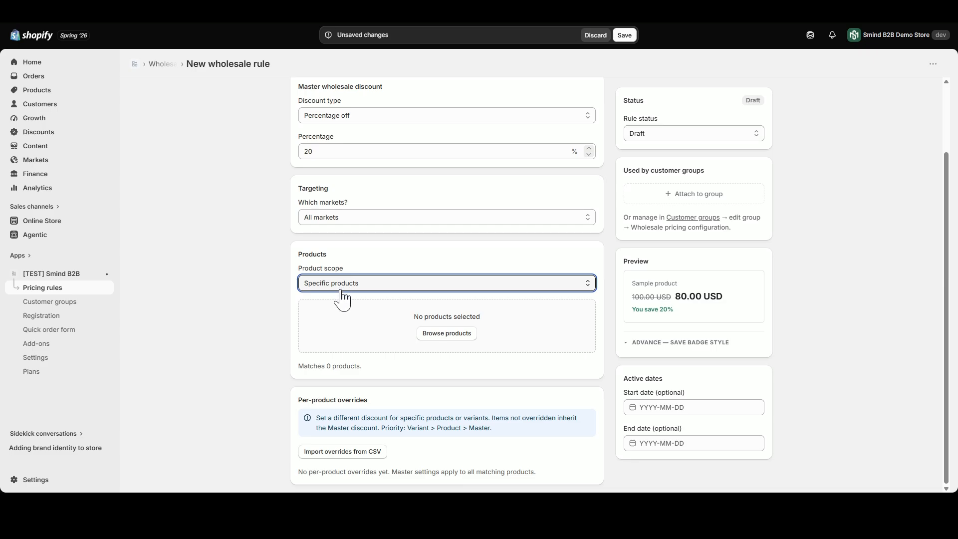
click(338, 328)
key(Down)
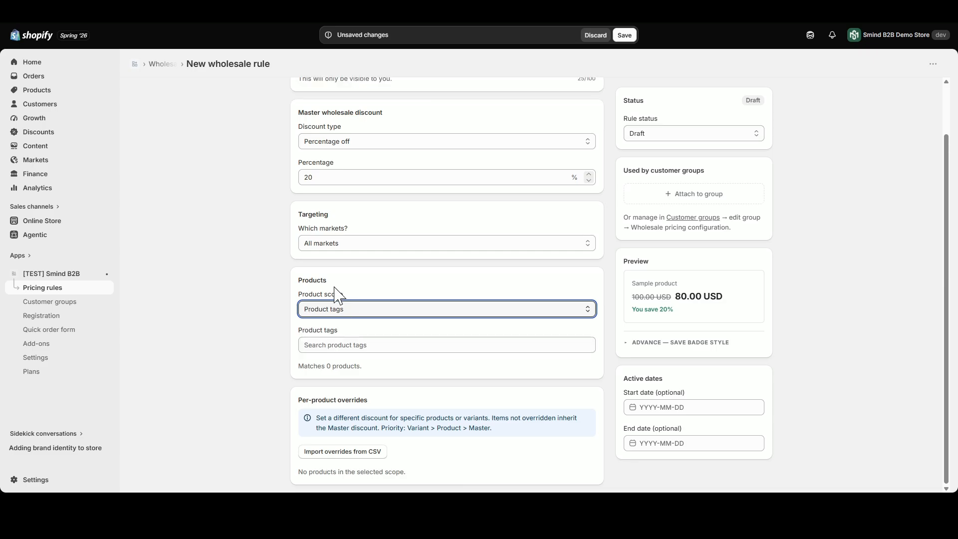
key(Down)
click(333, 311)
click(334, 323)
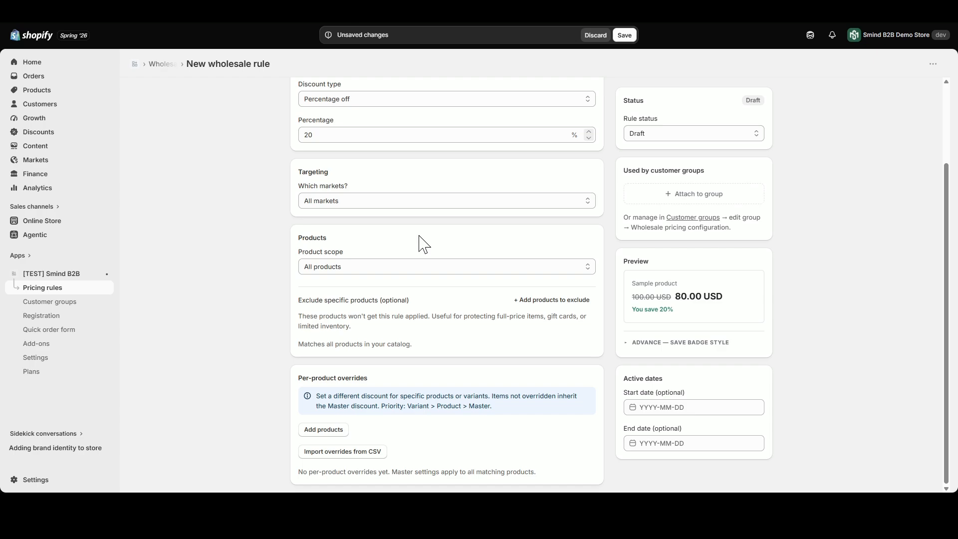
Exclude the product Smind Pot from the wholesale rule.
drag(298, 300, 403, 302)
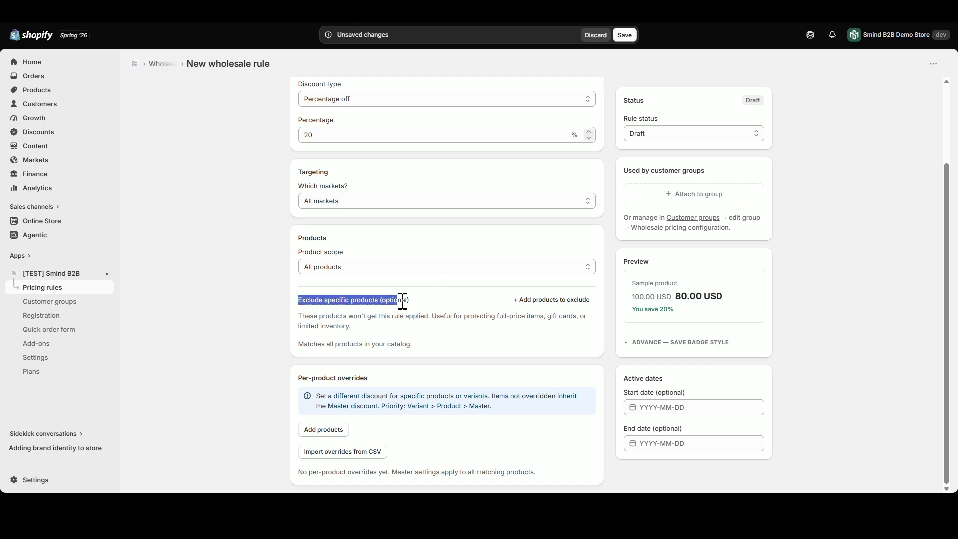
click(410, 302)
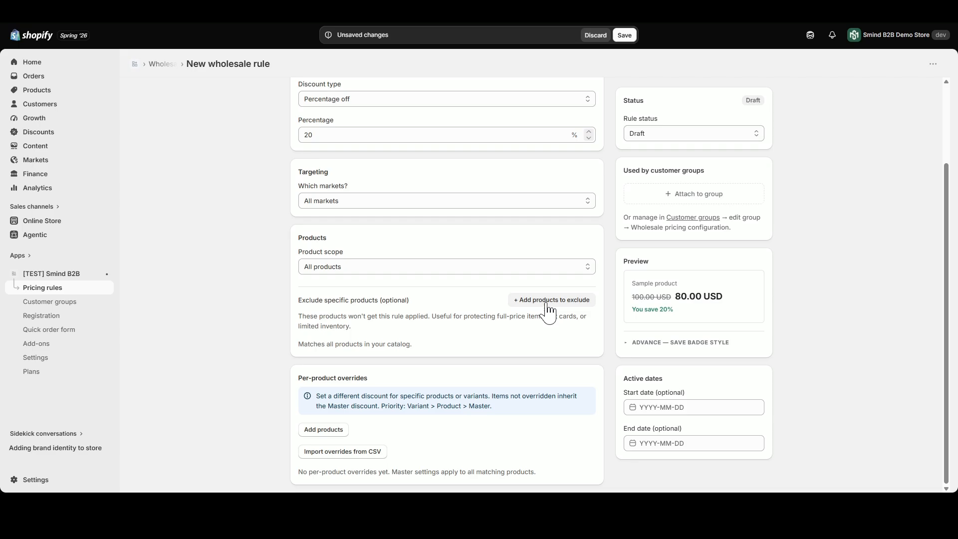
click(549, 302)
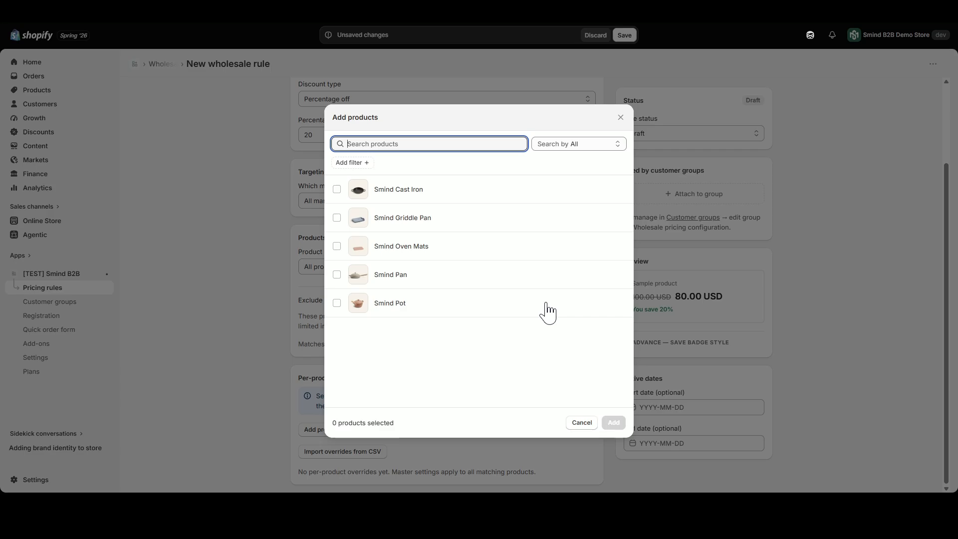
click(459, 304)
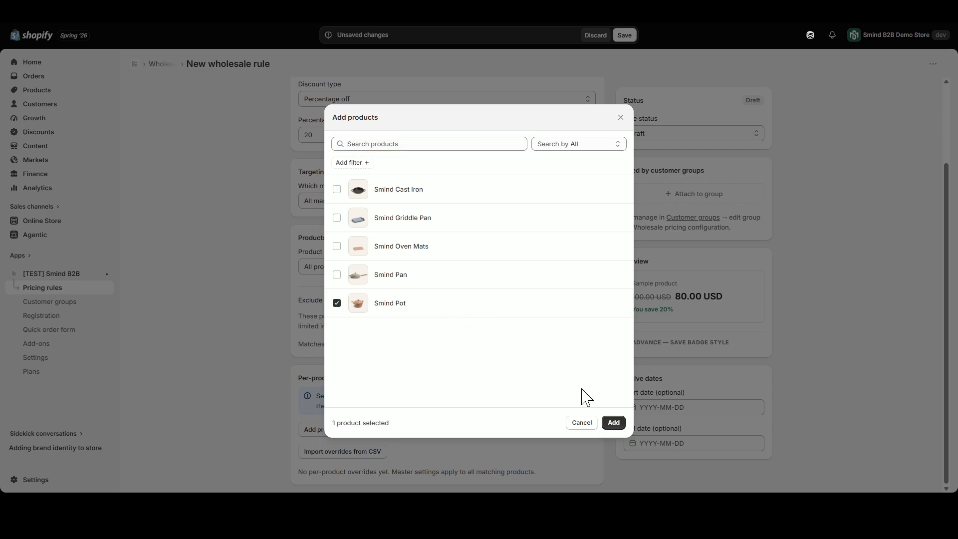
click(614, 422)
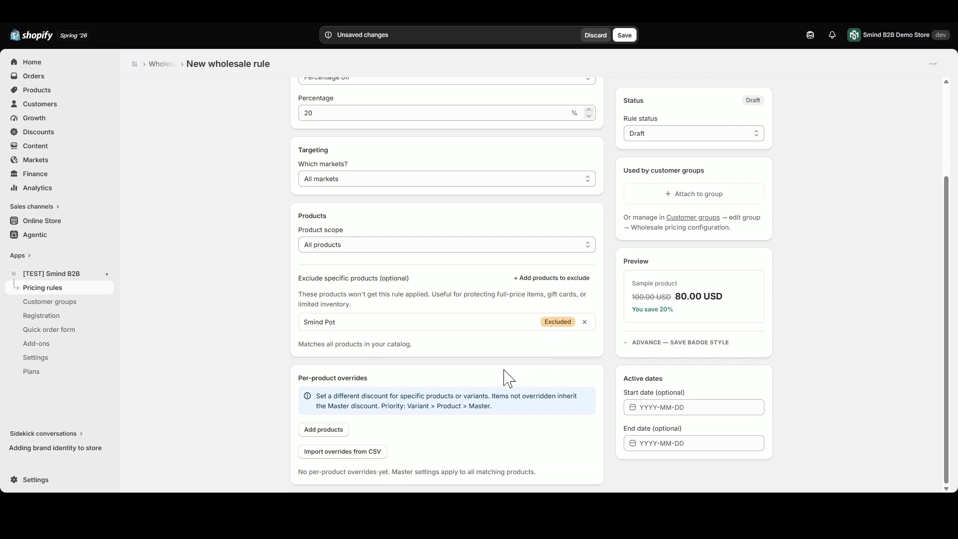
Add Smind Cast Iron with all its variants to the rule's per-product overrides.
click(341, 438)
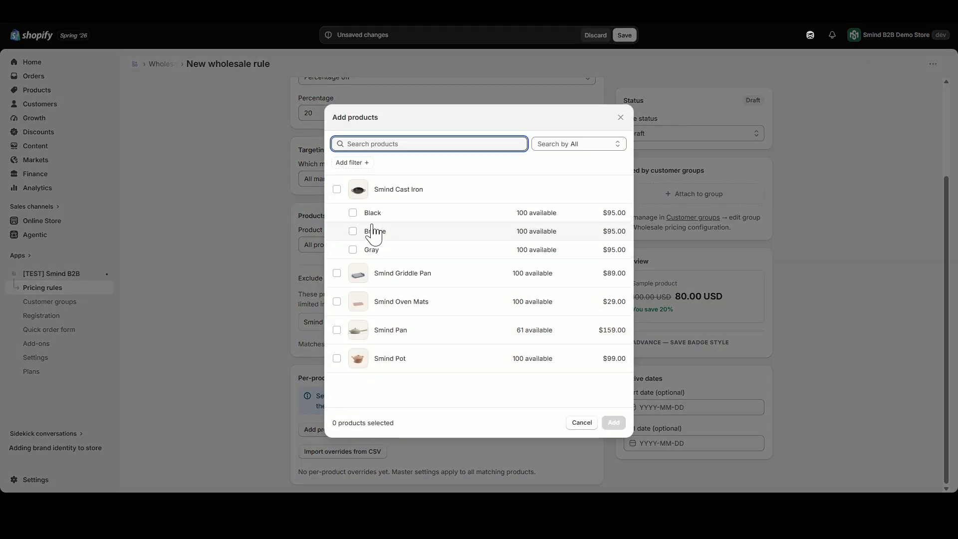
click(338, 190)
click(614, 423)
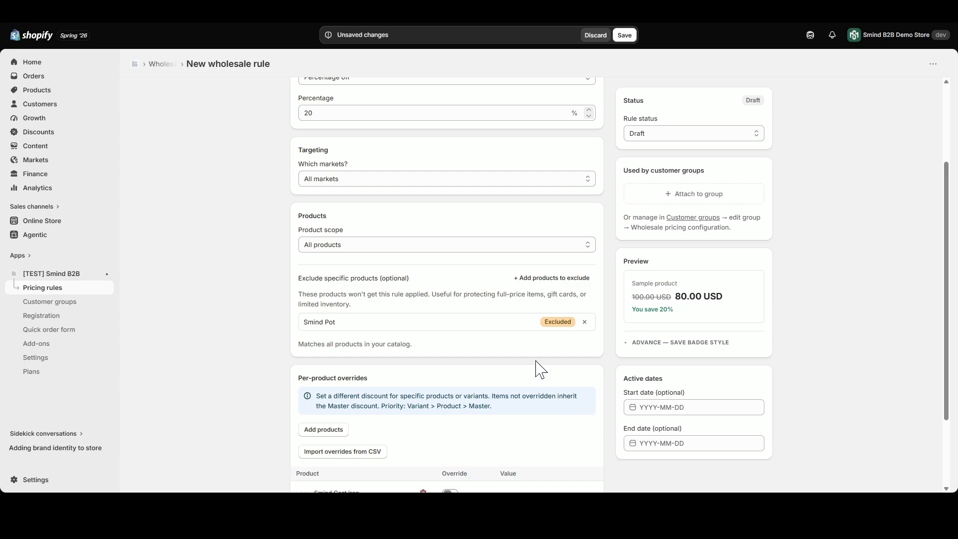
scroll(538, 363, down, 1)
scroll(536, 358, down, 1)
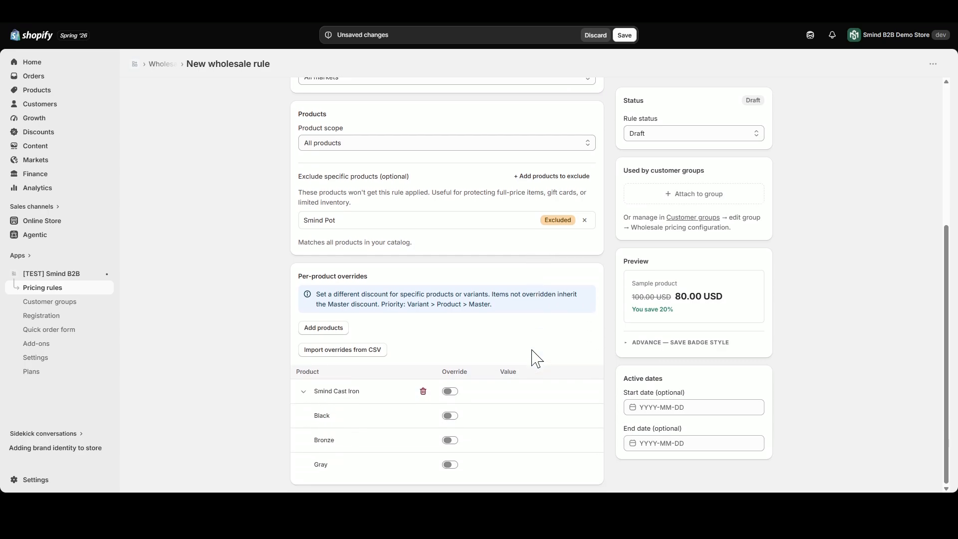
Enable discount overrides for the Smind Cast Iron variants, with Black at 5%, Bronze at 10% and Gray at 15%.
click(451, 416)
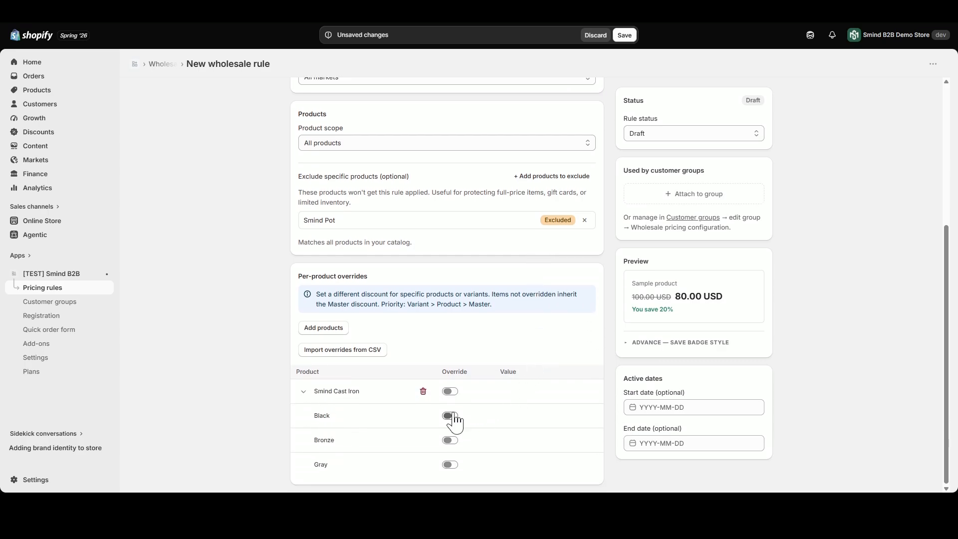
click(452, 440)
click(452, 464)
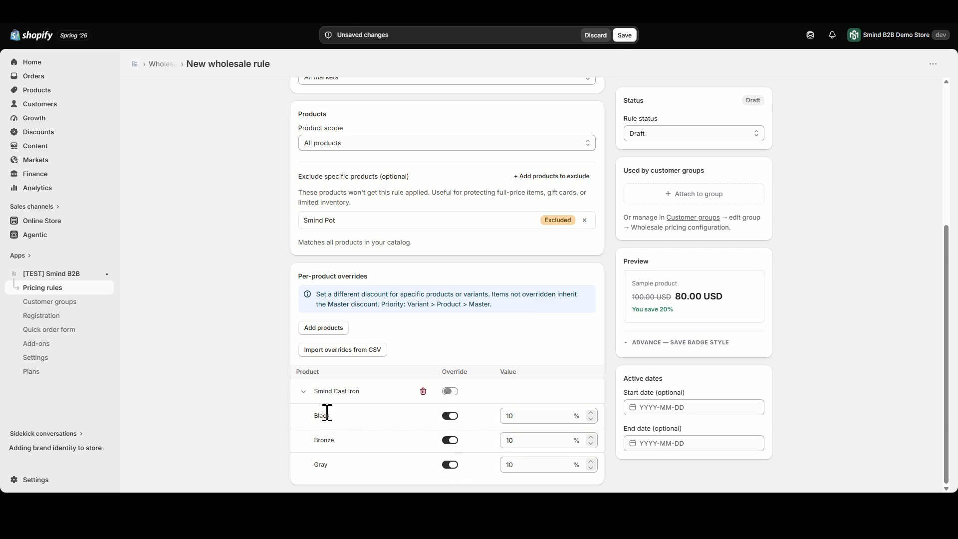
double_click(522, 418)
text(5)
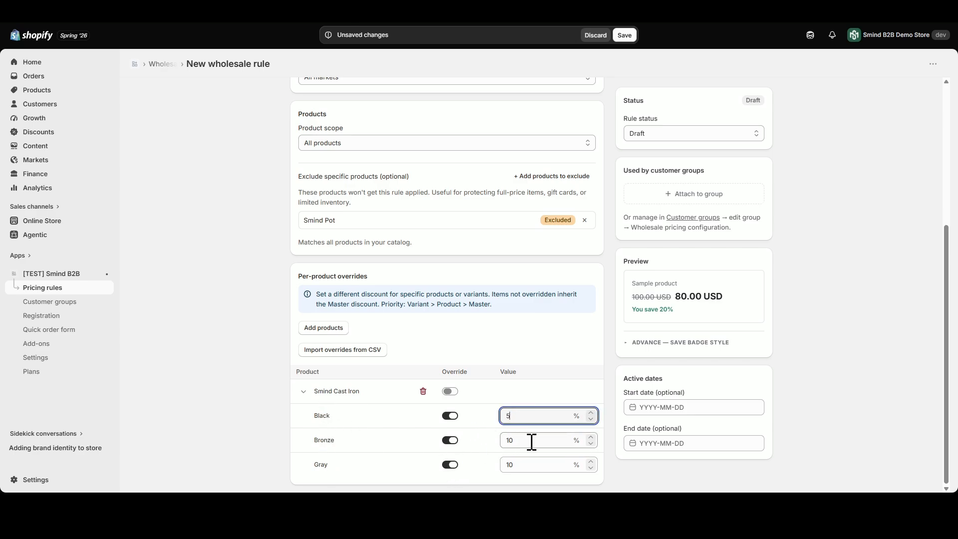
double_click(532, 442)
double_click(508, 465)
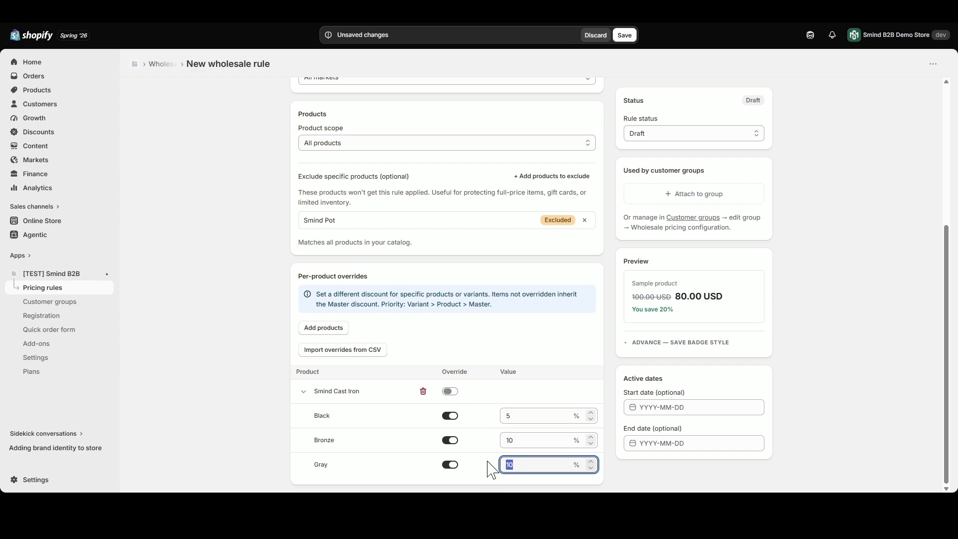
text(15)
click(542, 355)
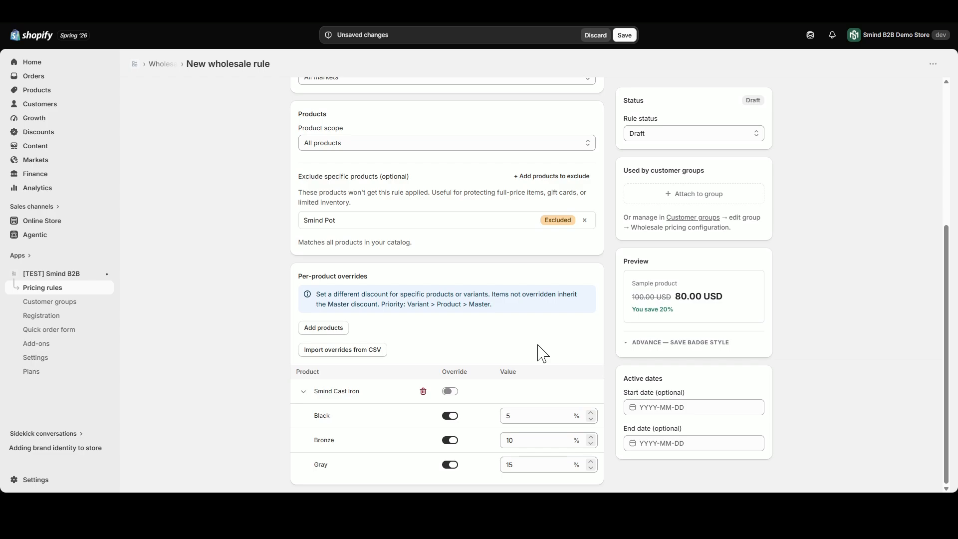
Turn off the individual discount overrides for the Black, Bronze and Gray variants of Smind Cast Iron.
click(451, 416)
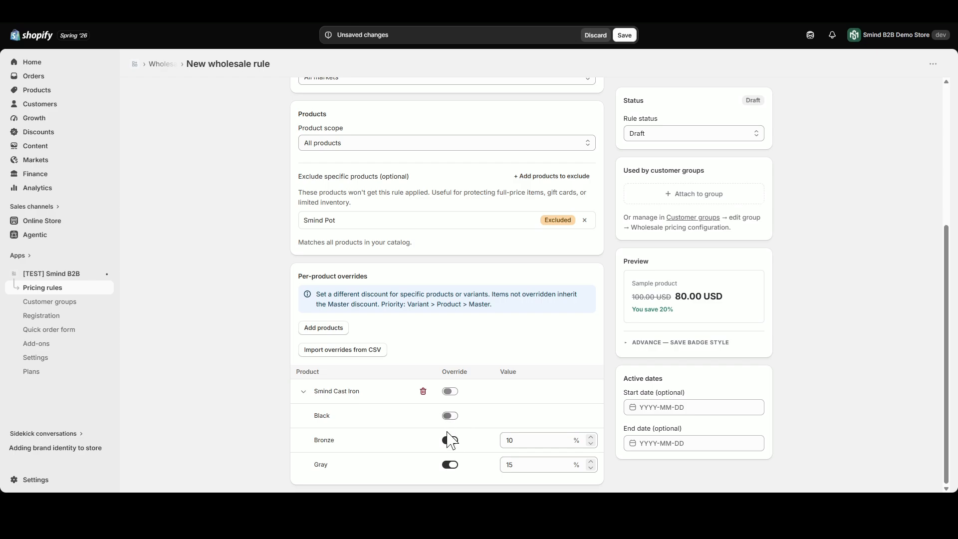
click(449, 440)
click(450, 464)
Enable the product-level discount override for Smind Cast Iron and set it to 50%.
click(450, 391)
key(Tab)
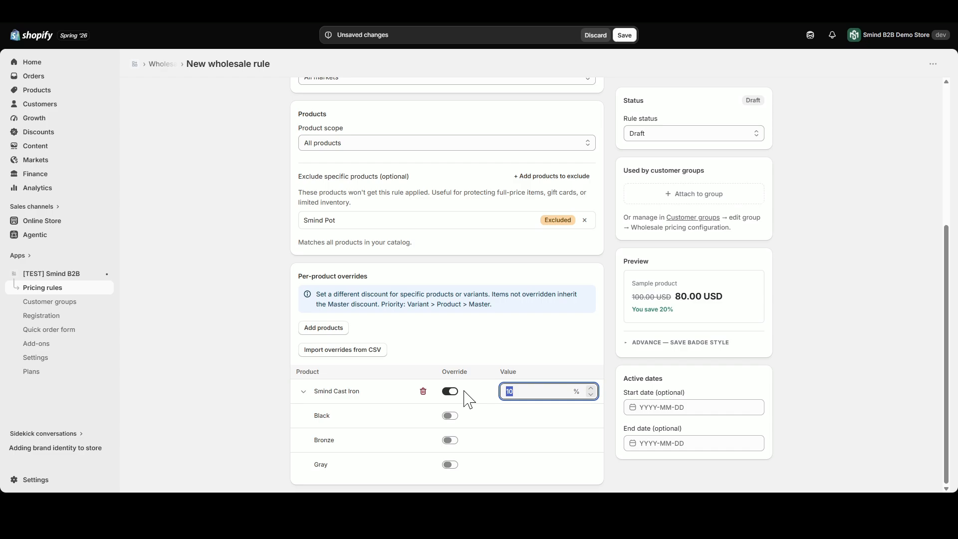
text(50)
click(528, 350)
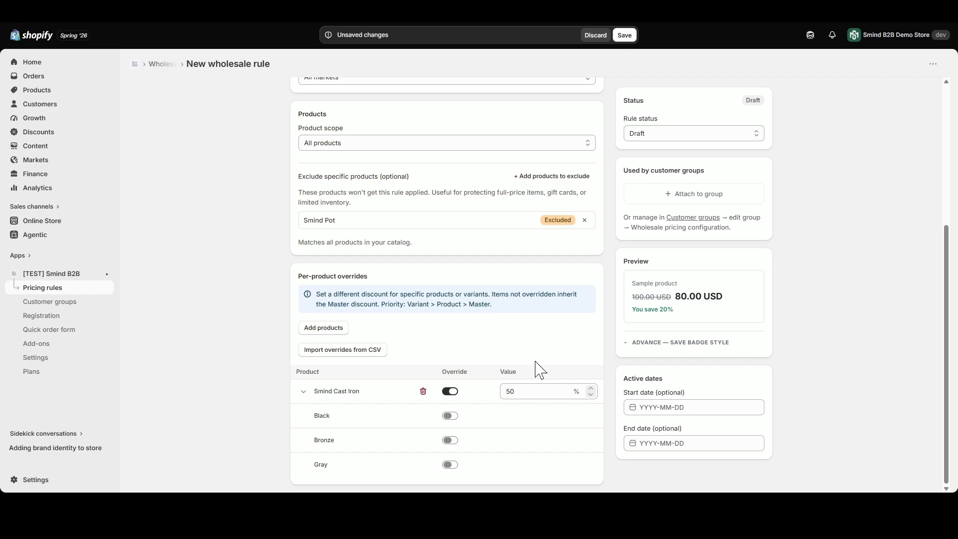
click(716, 407)
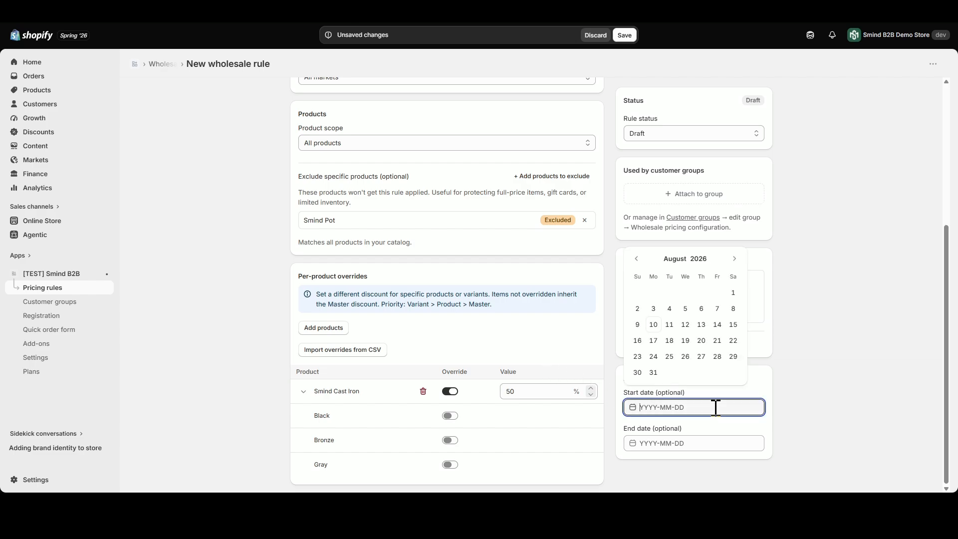
click(721, 443)
click(802, 411)
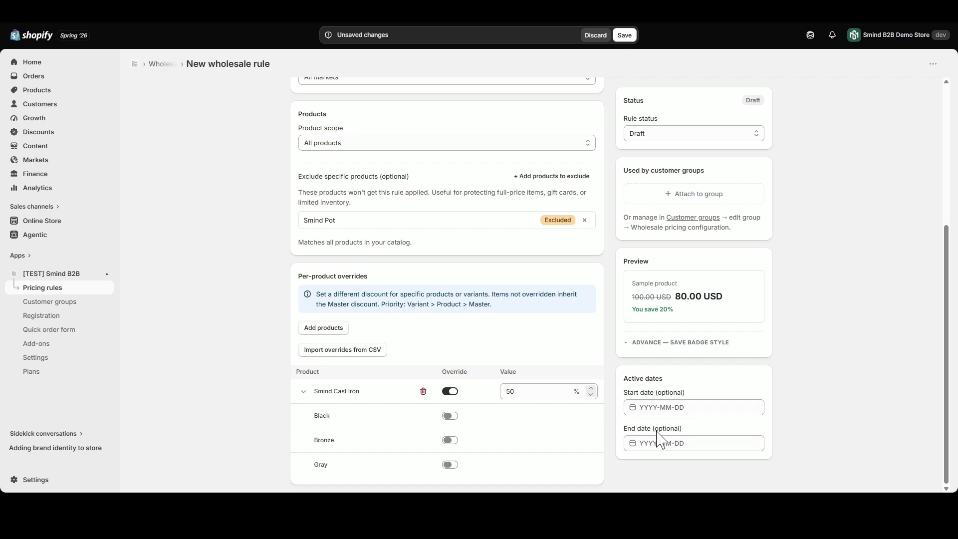
Open the advanced save badge style settings of the rule's preview.
click(641, 343)
scroll(705, 325, down, 2)
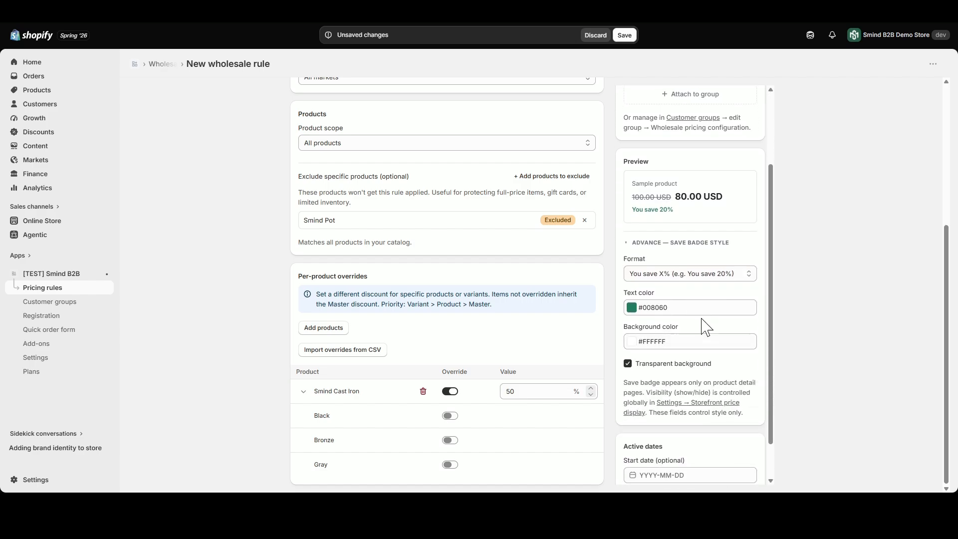
Try the save badge formats "You save $X" and "You save X% ($X)", ending on "You save X%".
click(695, 273)
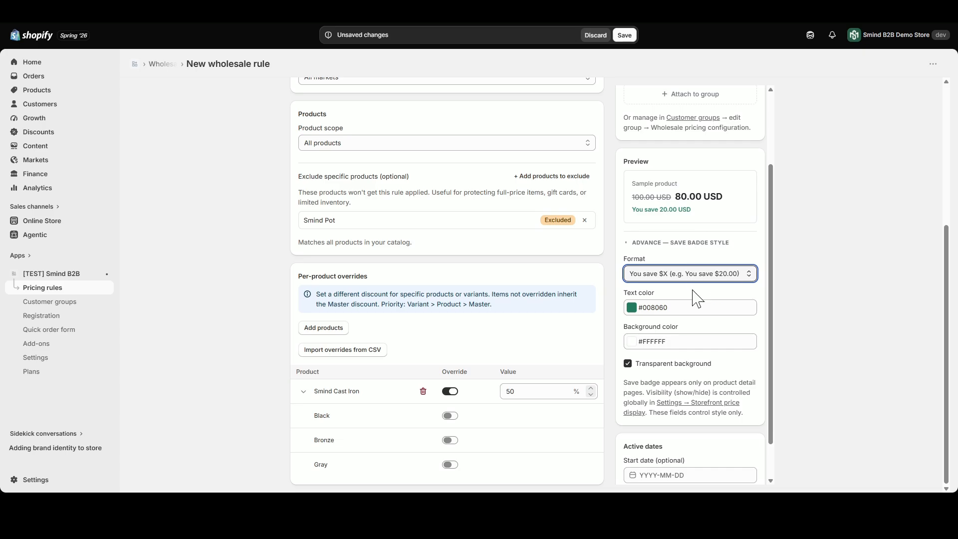
click(697, 315)
click(689, 273)
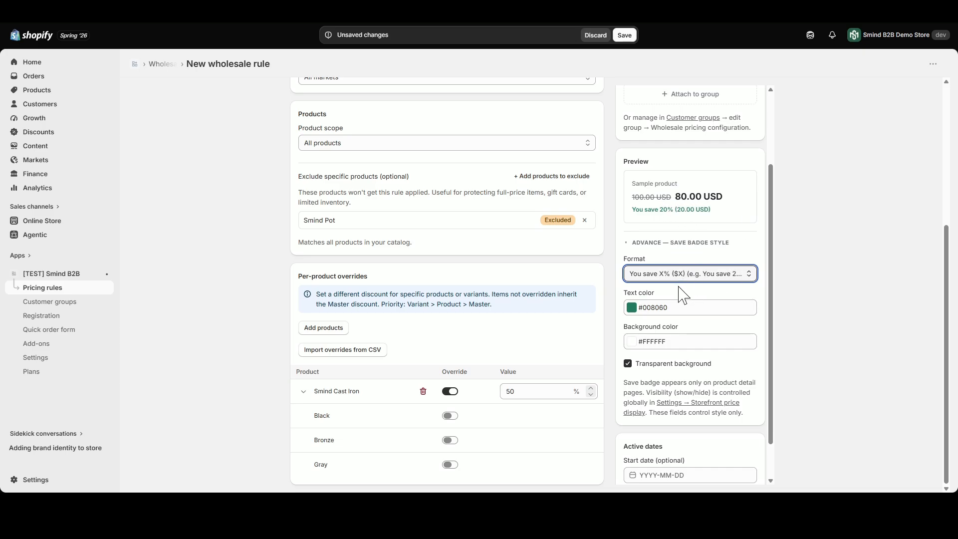
click(683, 294)
Set the save badge's text color to the pale purple #EDDBFA.
click(633, 308)
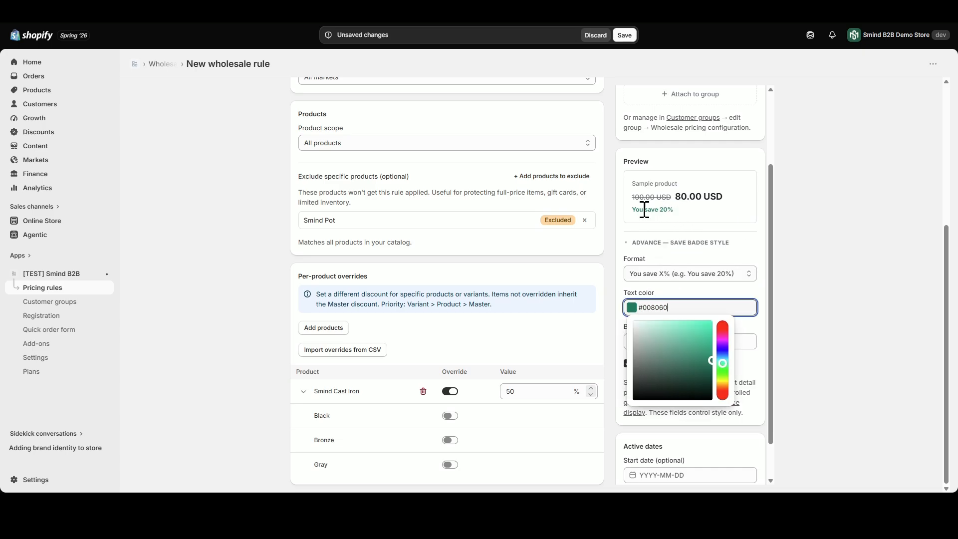
click(648, 327)
drag(648, 327, 644, 323)
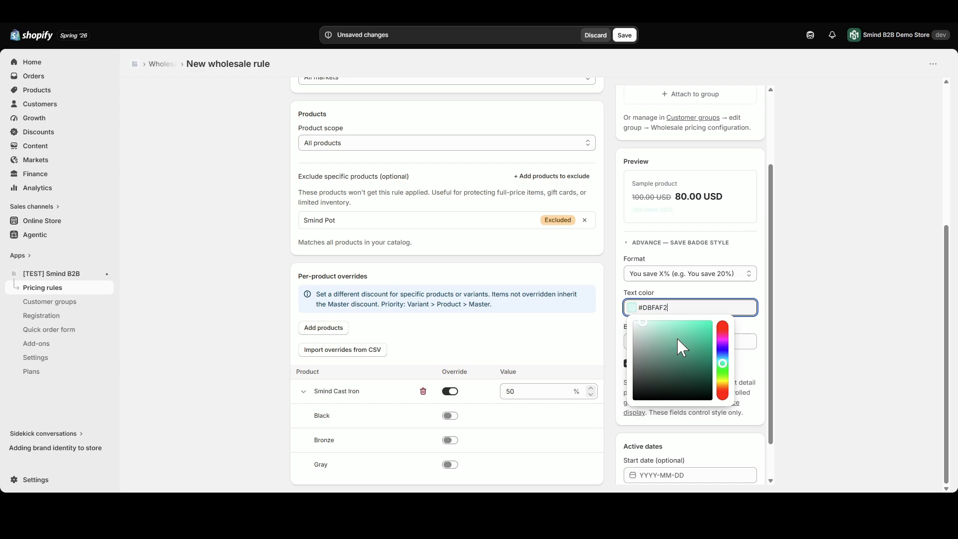
click(723, 376)
drag(721, 377, 724, 348)
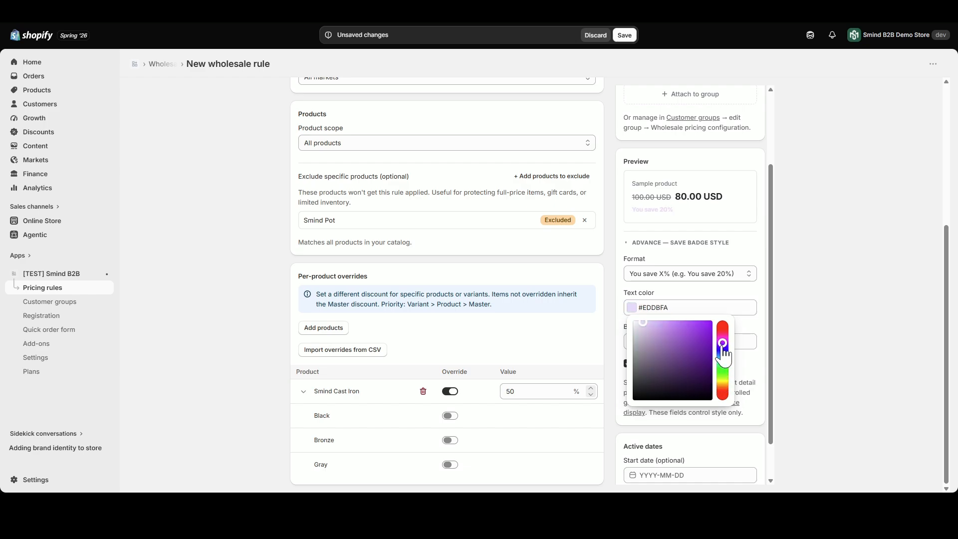
click(759, 228)
Turn off the save badge's transparent background and give it a teal background color.
click(629, 364)
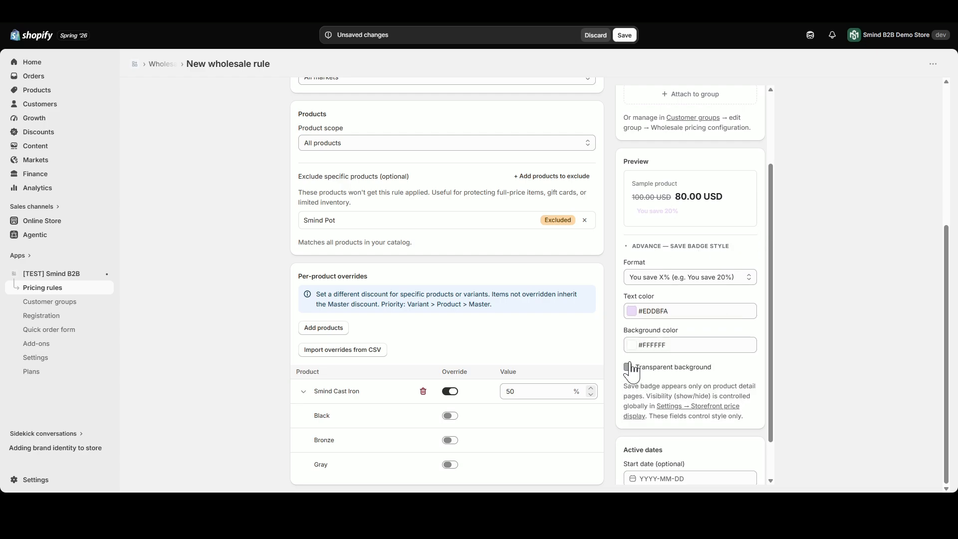
click(642, 344)
mouse_move(646, 365)
mouse_down()
mouse_move(671, 359)
mouse_move(715, 381)
mouse_move(666, 362)
mouse_up()
mouse_move(723, 422)
mouse_down()
mouse_move(726, 379)
mouse_move(722, 427)
mouse_up()
drag(667, 374, 687, 379)
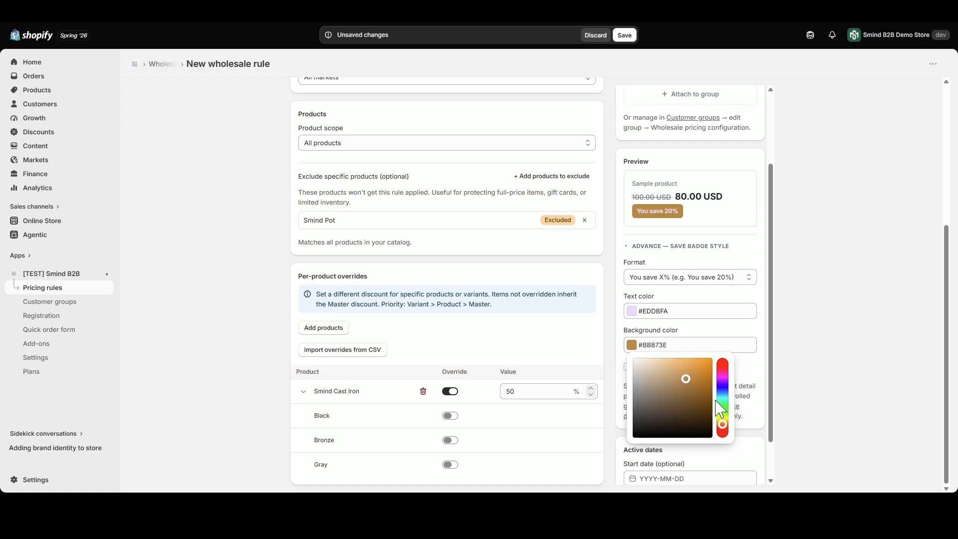
drag(723, 430, 727, 398)
click(738, 247)
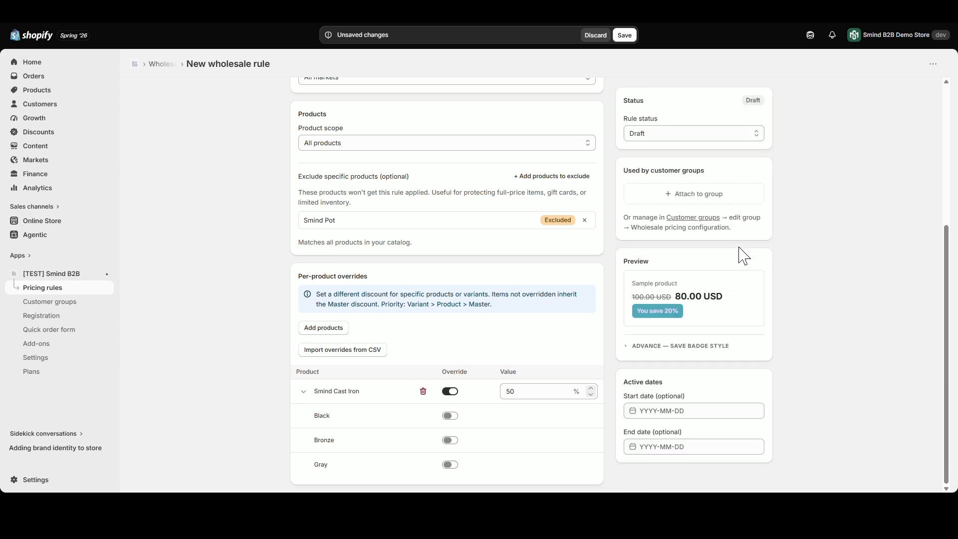
Set the rule status to Active and save the wholesale rule.
scroll(689, 330, up, 3)
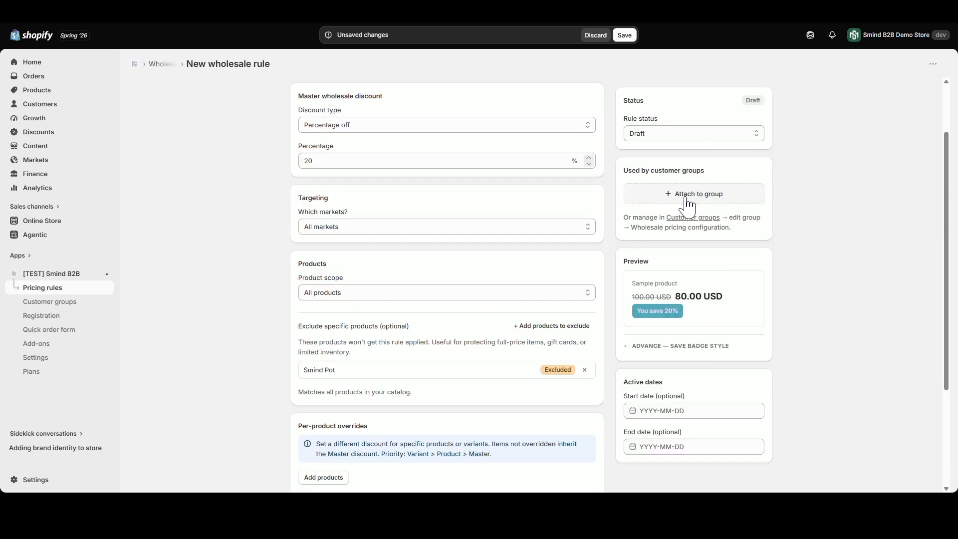
click(662, 139)
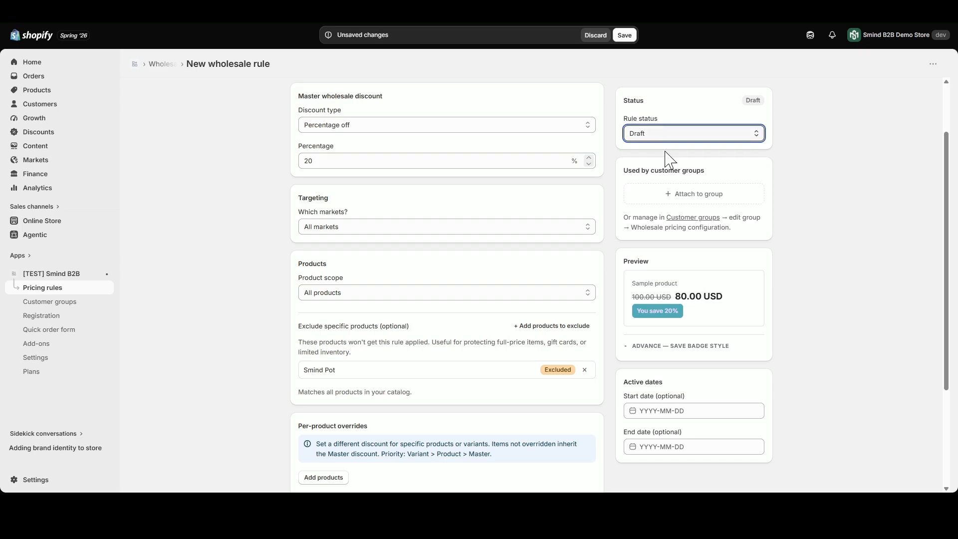
click(666, 158)
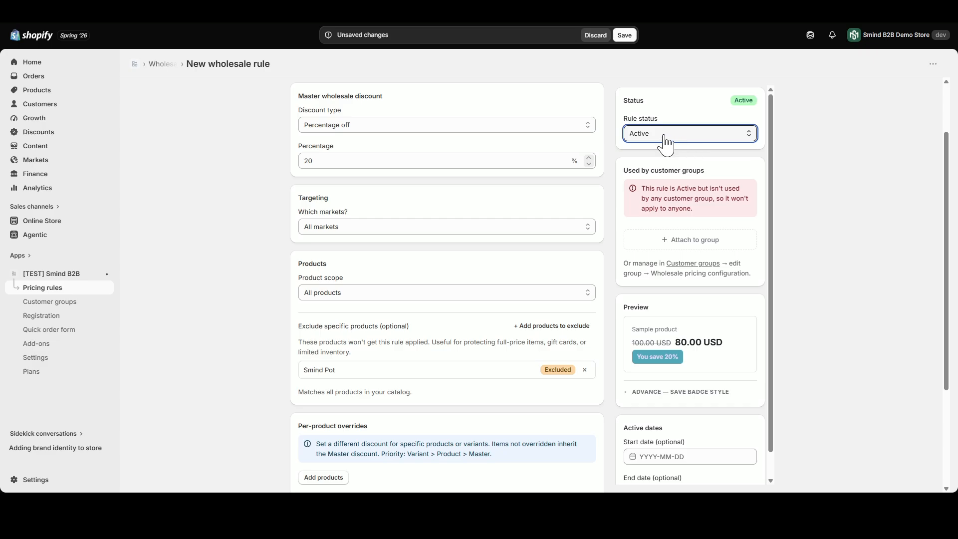
click(678, 102)
drag(644, 189, 712, 214)
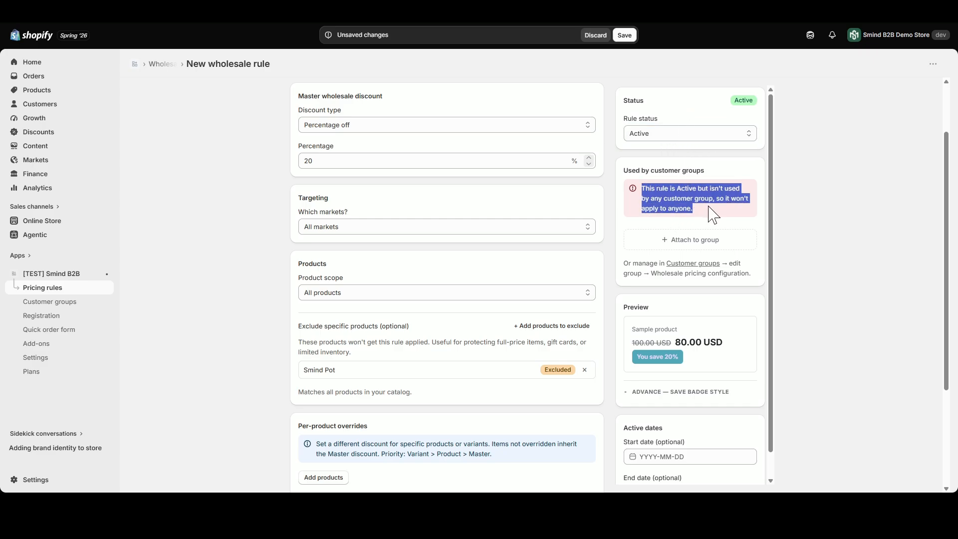
click(674, 146)
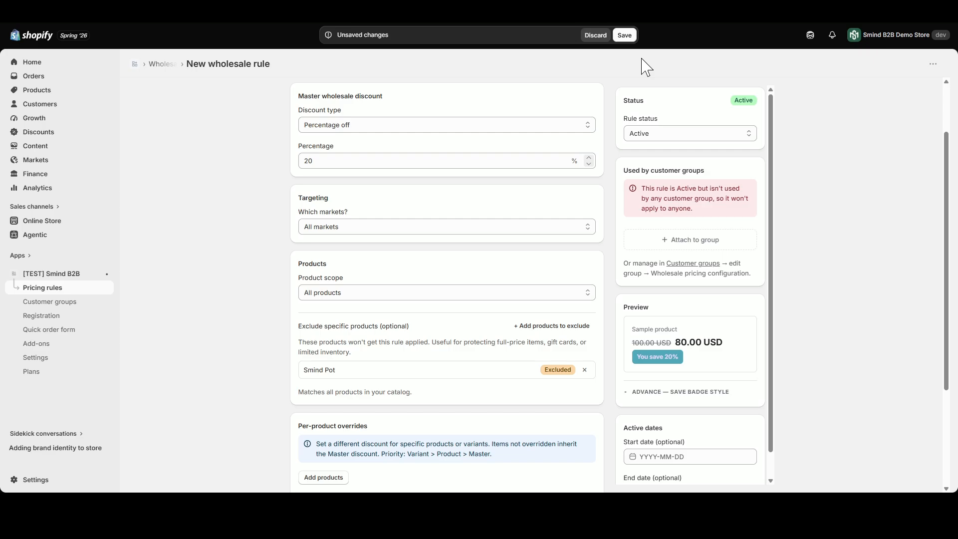
click(625, 35)
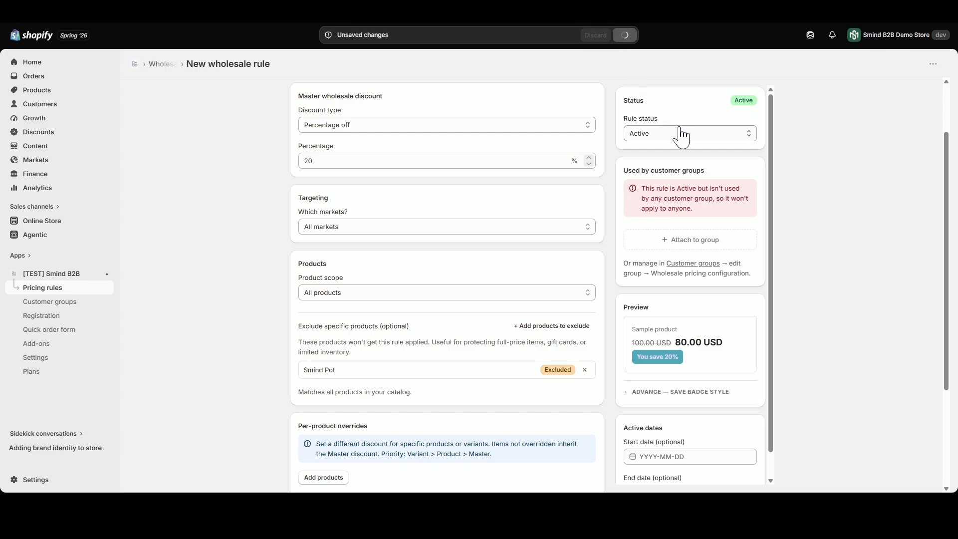